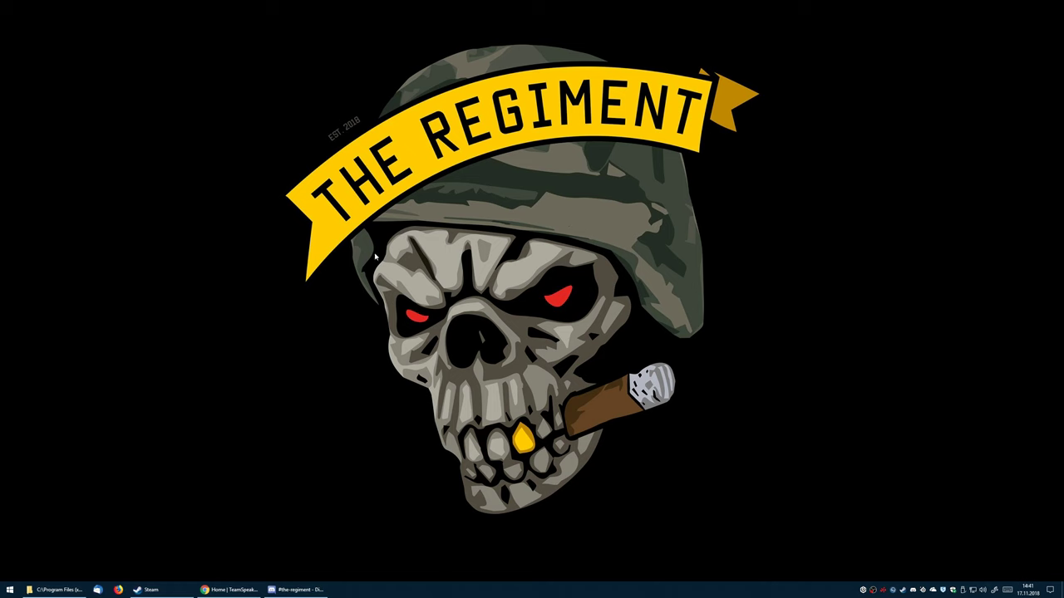
Step: Locate the 'Home | TeamSpeak' Chrome window on the taskbar
mouse_move(166, 587)
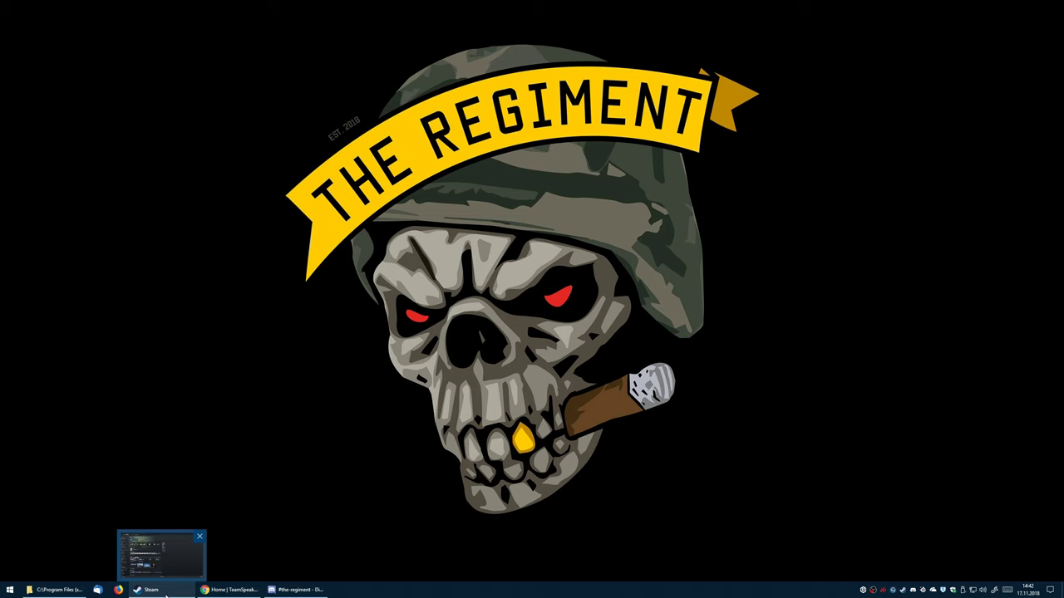
Step: Switch to the disconnected TeamSpeak 3 client and look at Help > Check for Update
click(247, 592)
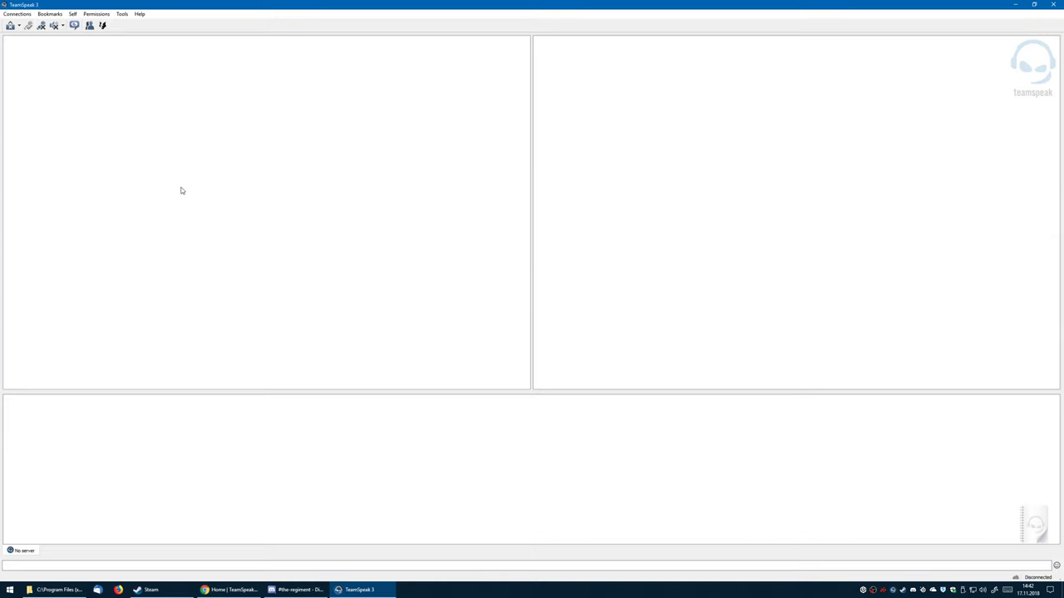
click(139, 15)
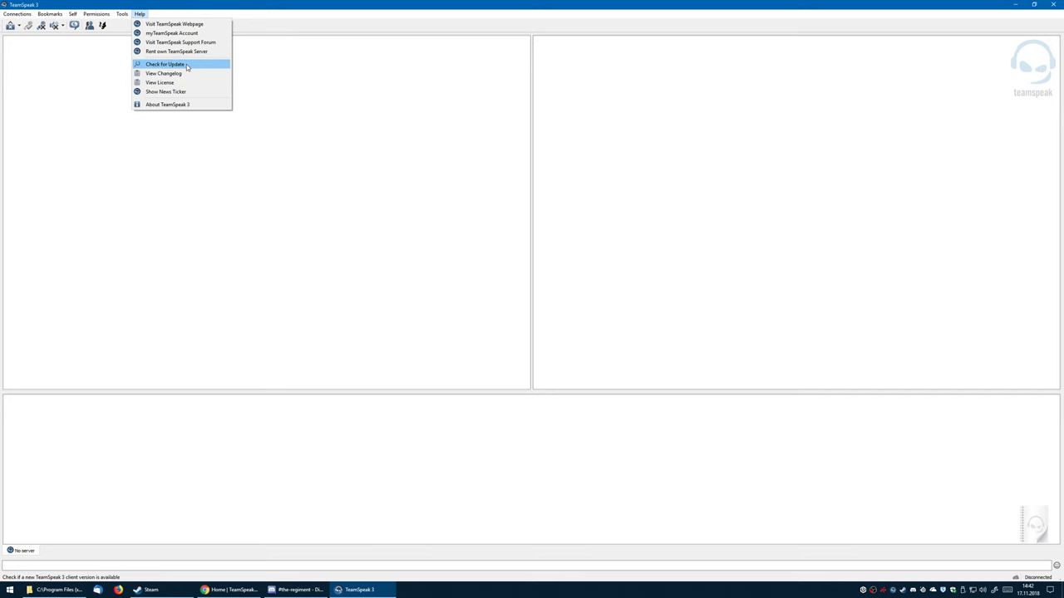
click(238, 4)
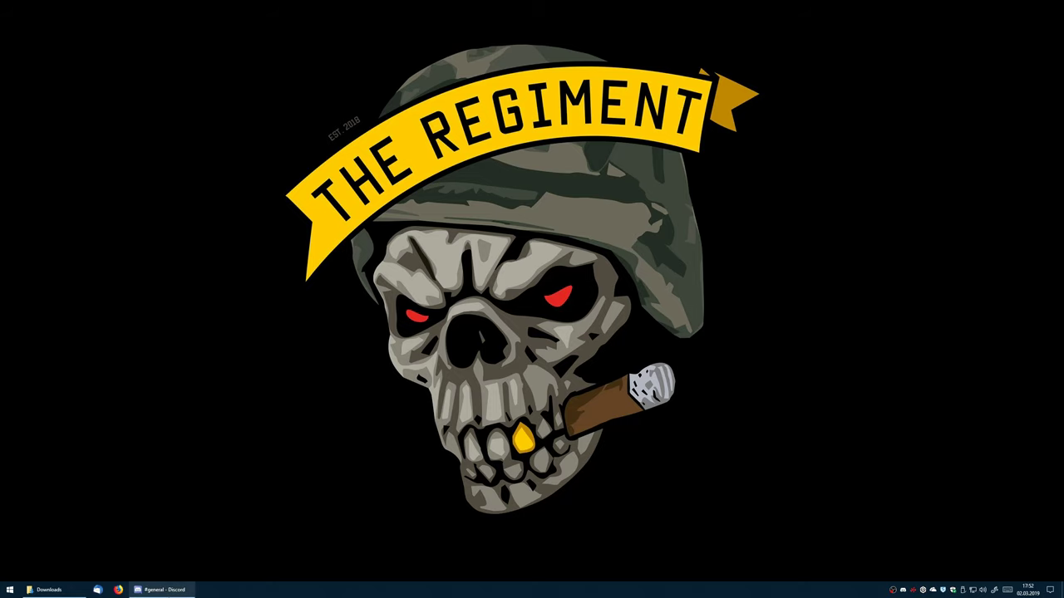
Step: Send !mods in Discord's #general and follow the Steam Workshop link in the bot's reply
click(166, 590)
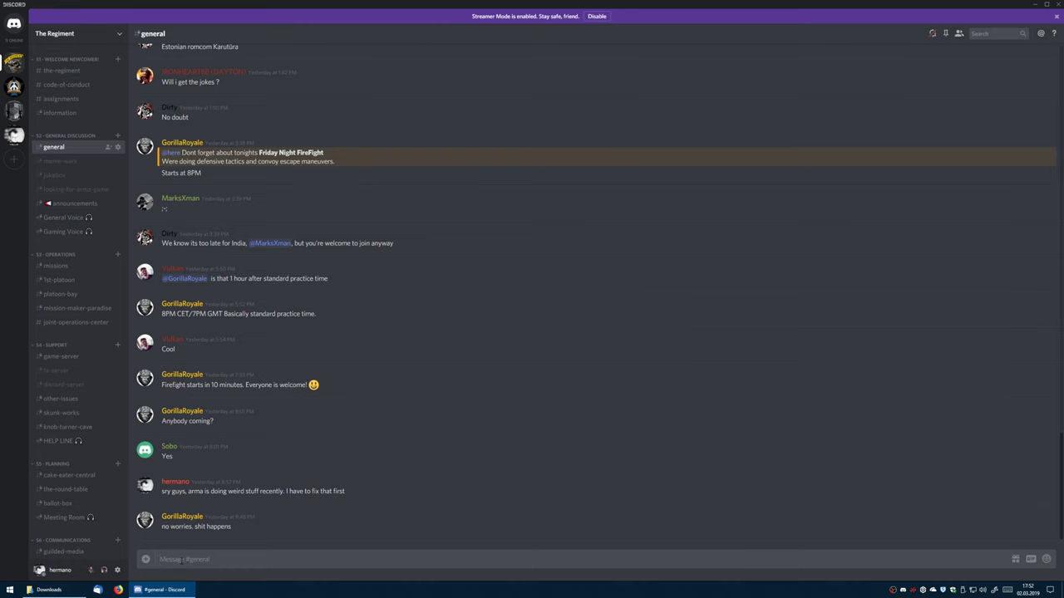
text(Im)
key(Return)
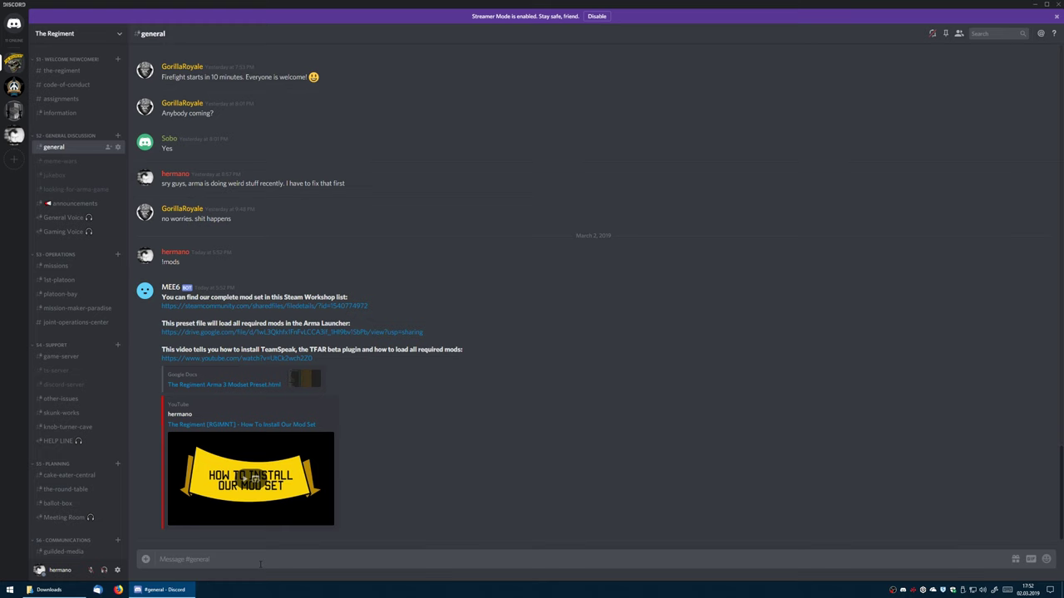
click(230, 307)
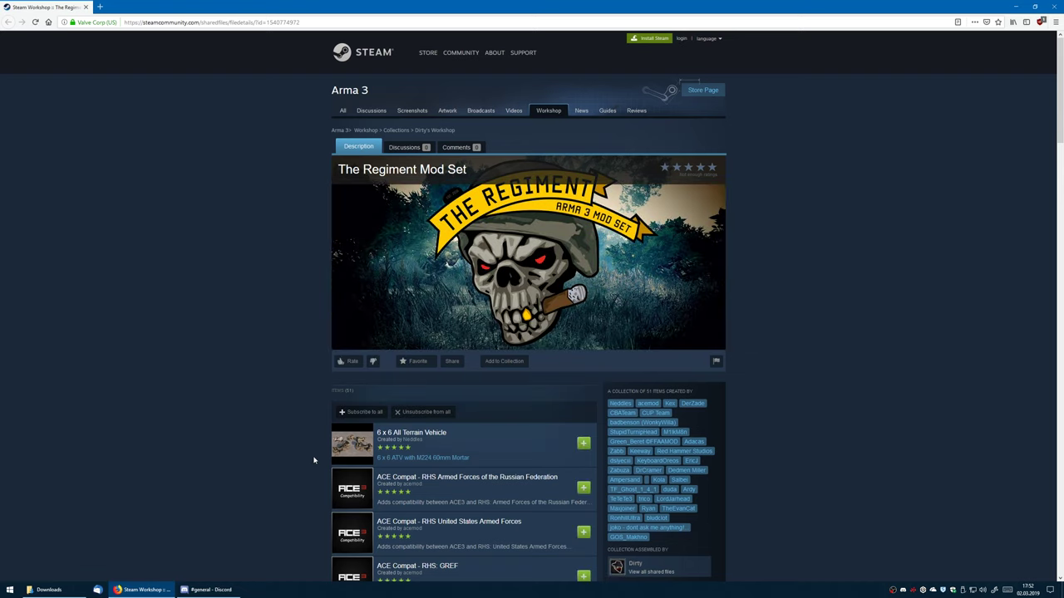
Step: Scroll through the 51 Arma 3 items in The Regiment Mod Set Workshop collection
scroll(249, 337, down, 3)
scroll(248, 337, down, 1)
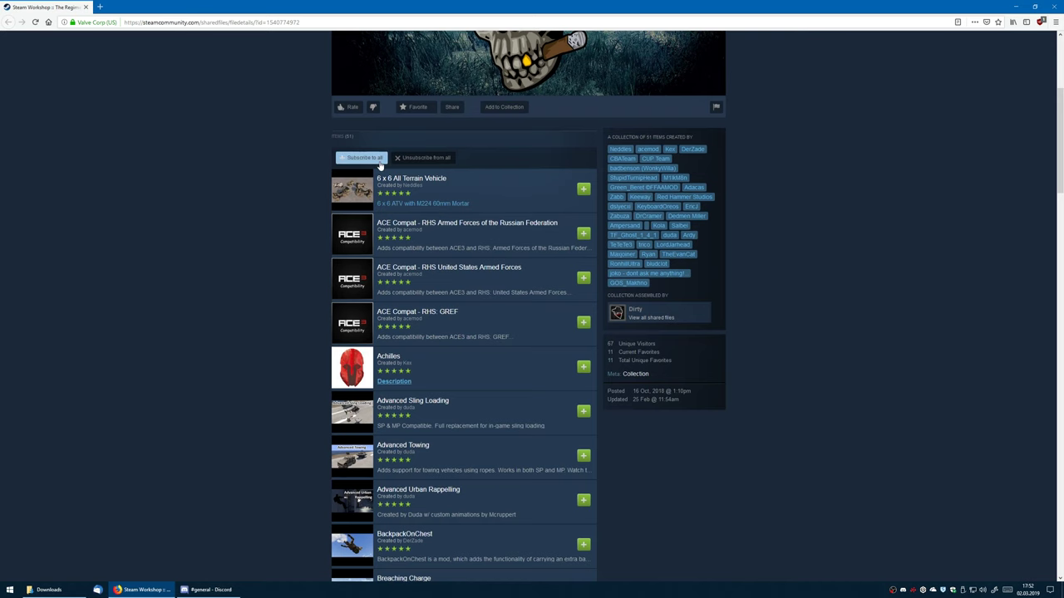
scroll(237, 449, down, 12)
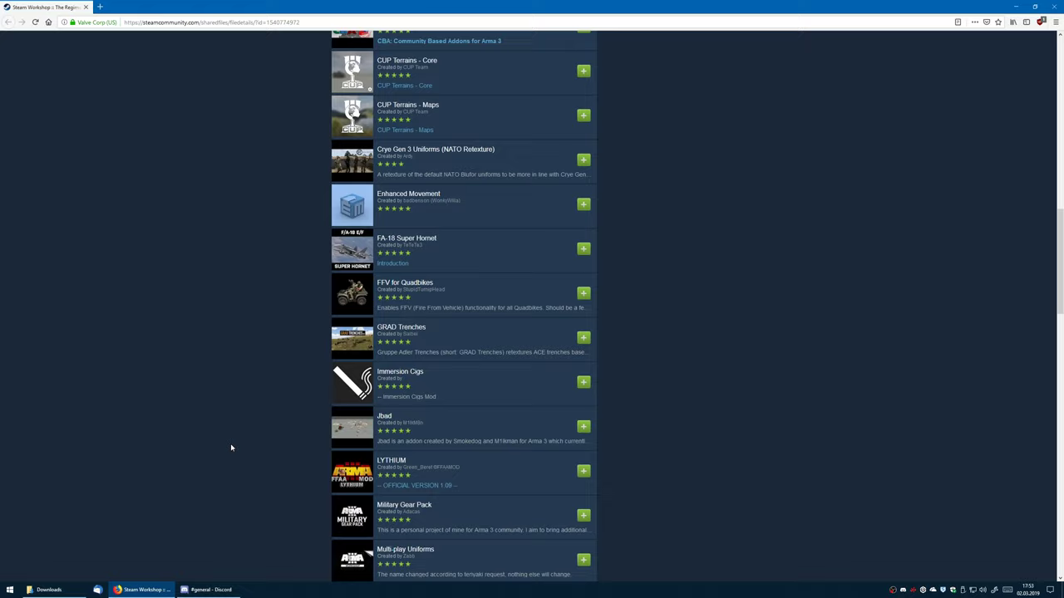
Step: Download The Regiment Arma 3 Modset Preset.html to Downloads and launch Arma 3 from Steam
click(218, 592)
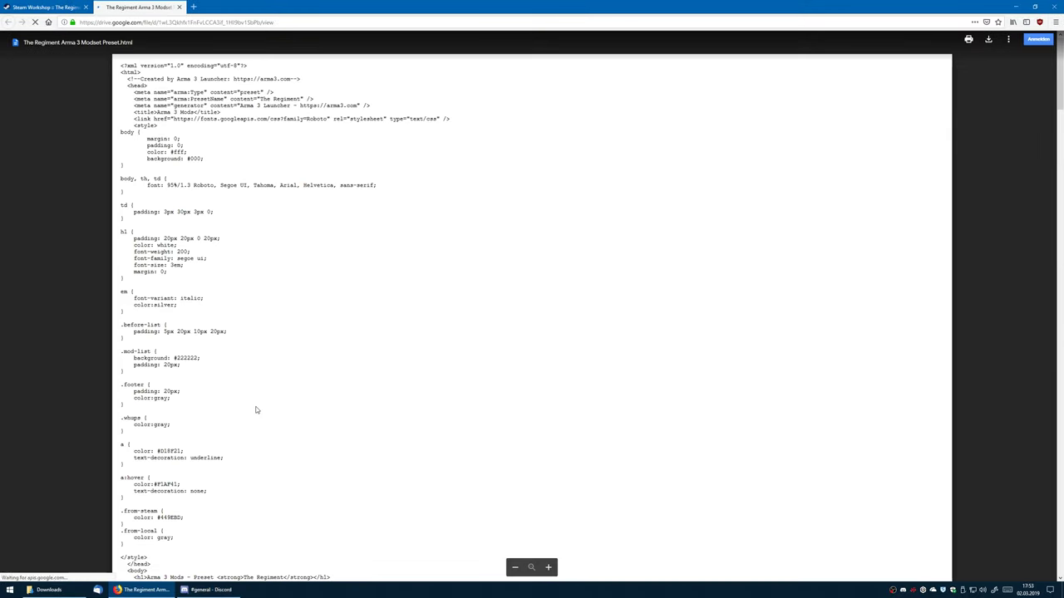
click(989, 42)
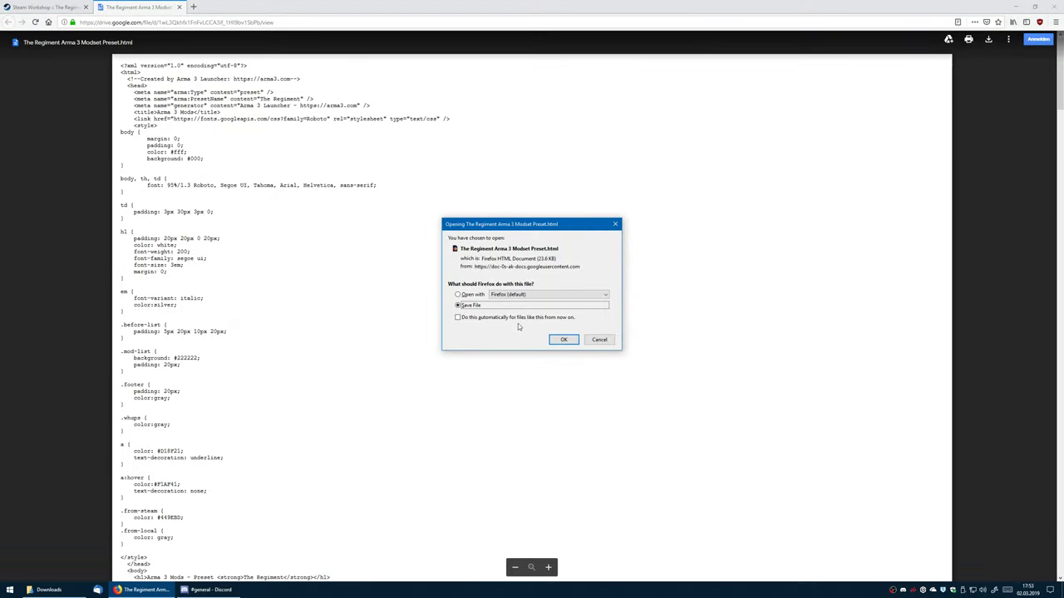
click(565, 339)
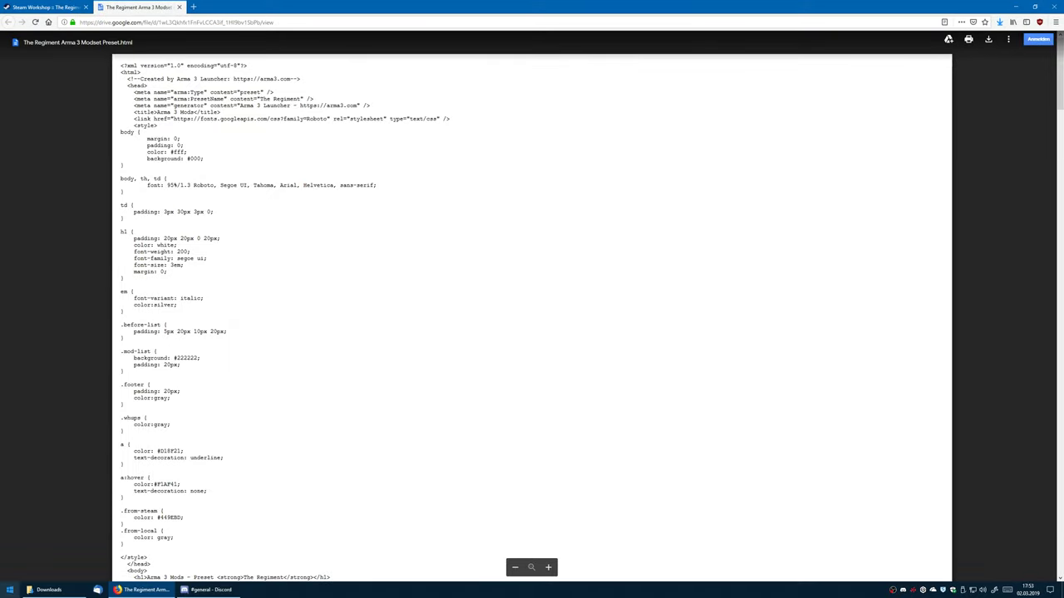
key(alt+Tab)
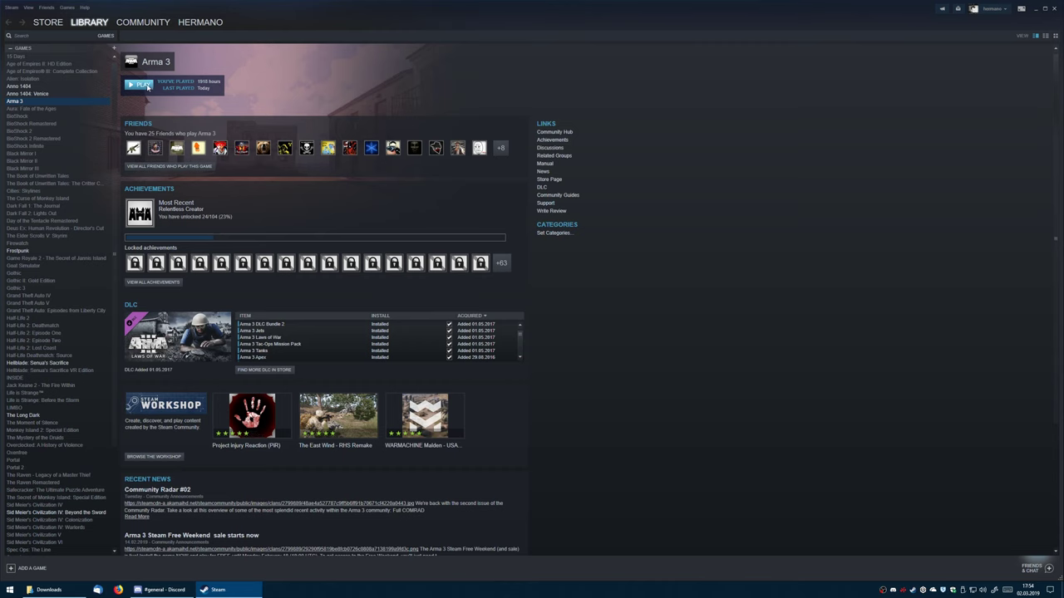
click(144, 87)
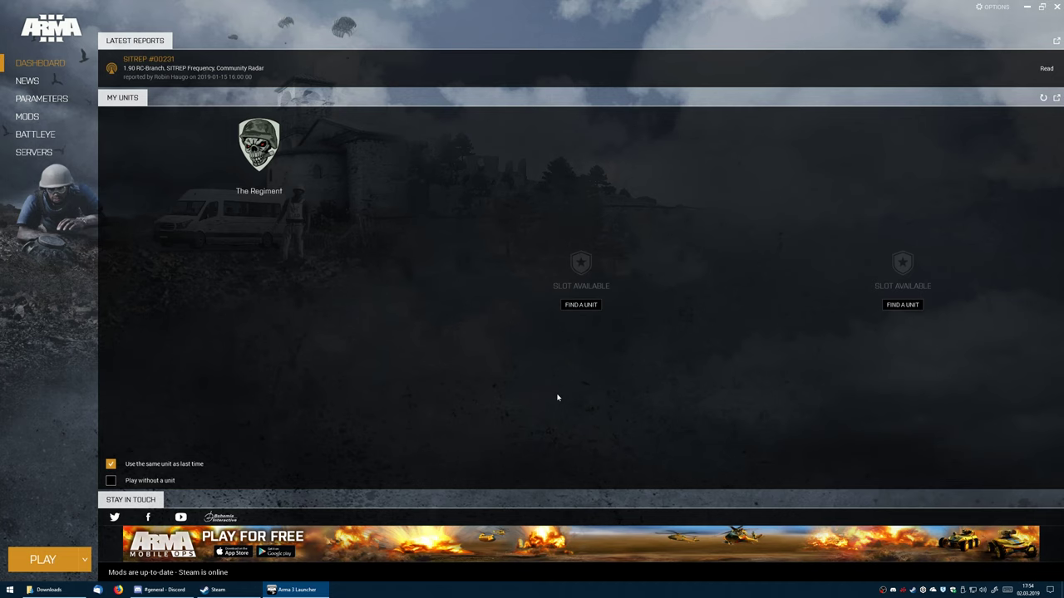
Step: Show the launcher's Mods page and scroll the Available mods list
click(26, 116)
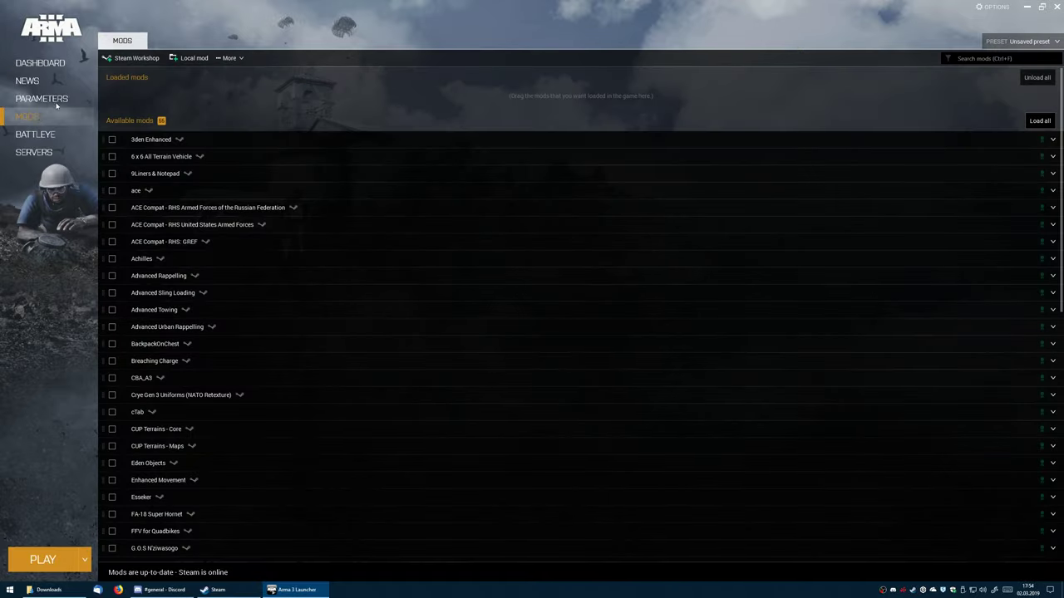
scroll(325, 254, down, 10)
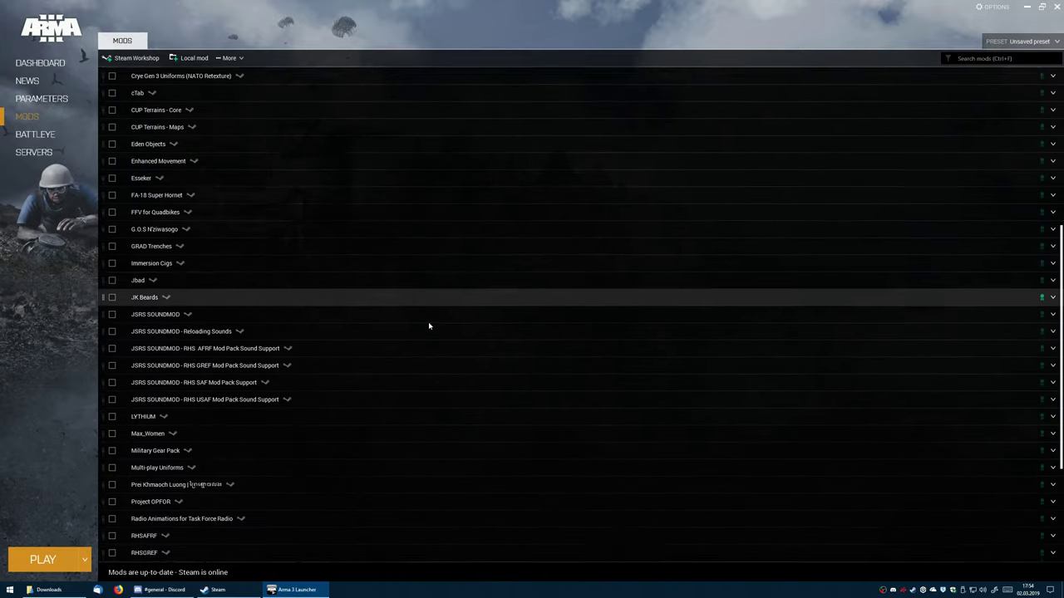
scroll(457, 416, up, 10)
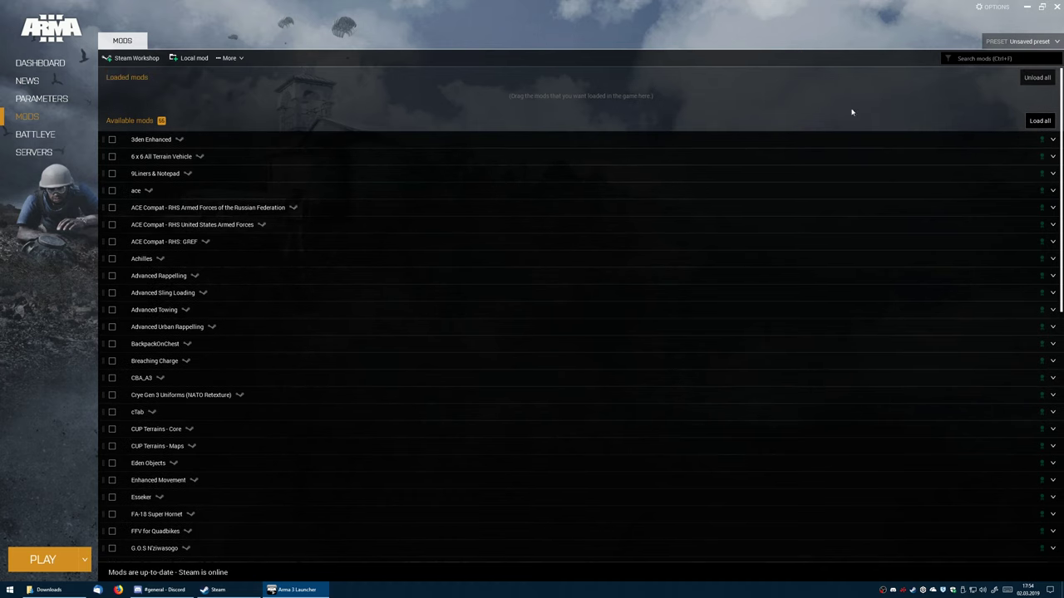
Step: Import The Regiment Arma 3 Modset Preset.html from Downloads as the launcher preset
click(1059, 43)
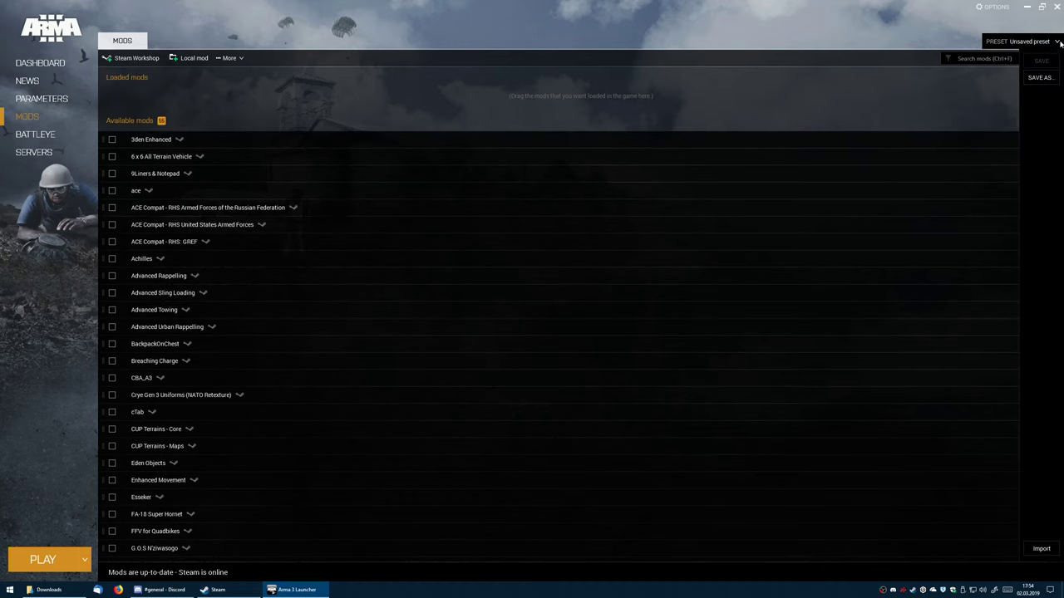
click(1041, 549)
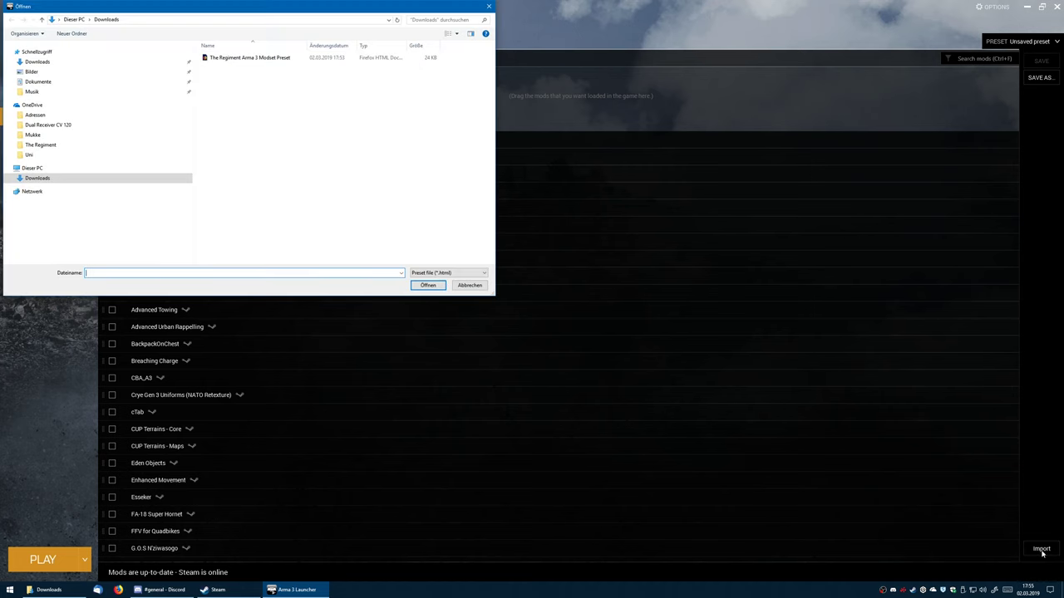
double_click(217, 65)
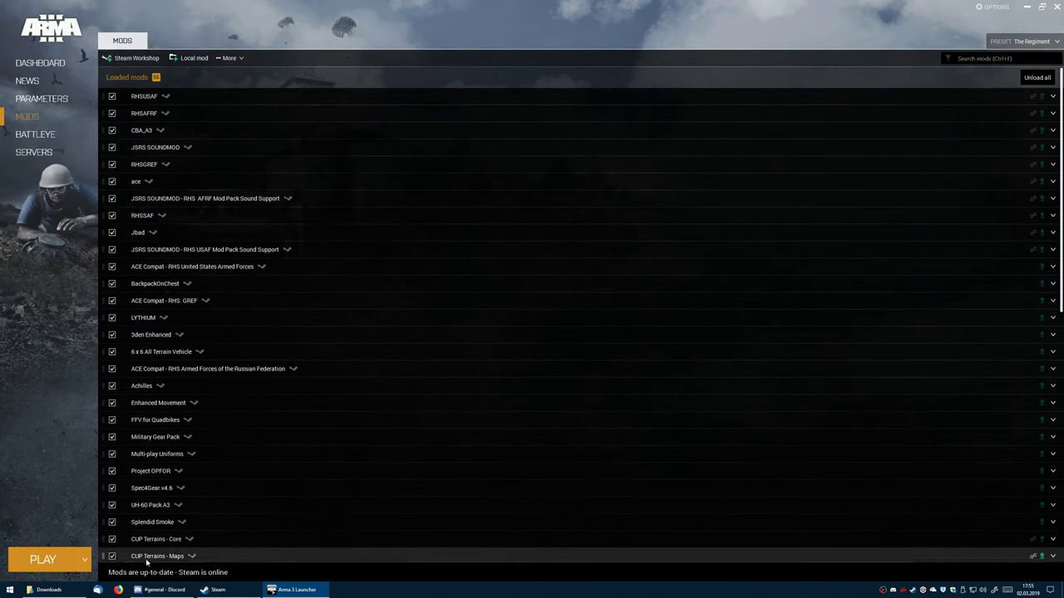
scroll(228, 382, down, 5)
scroll(219, 445, down, 6)
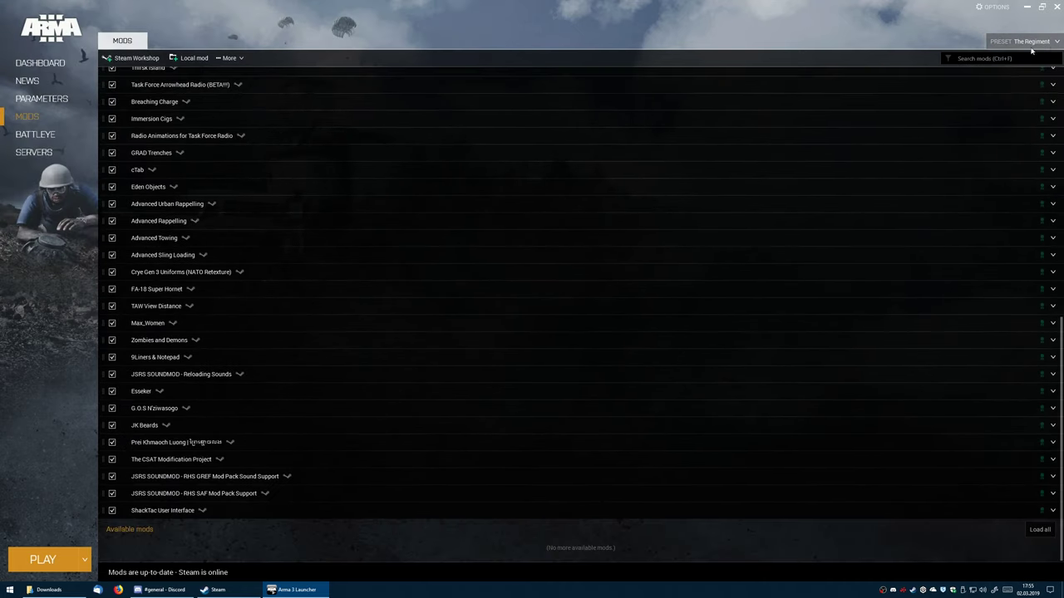
Step: Review the saved presets and pick The Regiment preset in the Play dropdown
click(1055, 42)
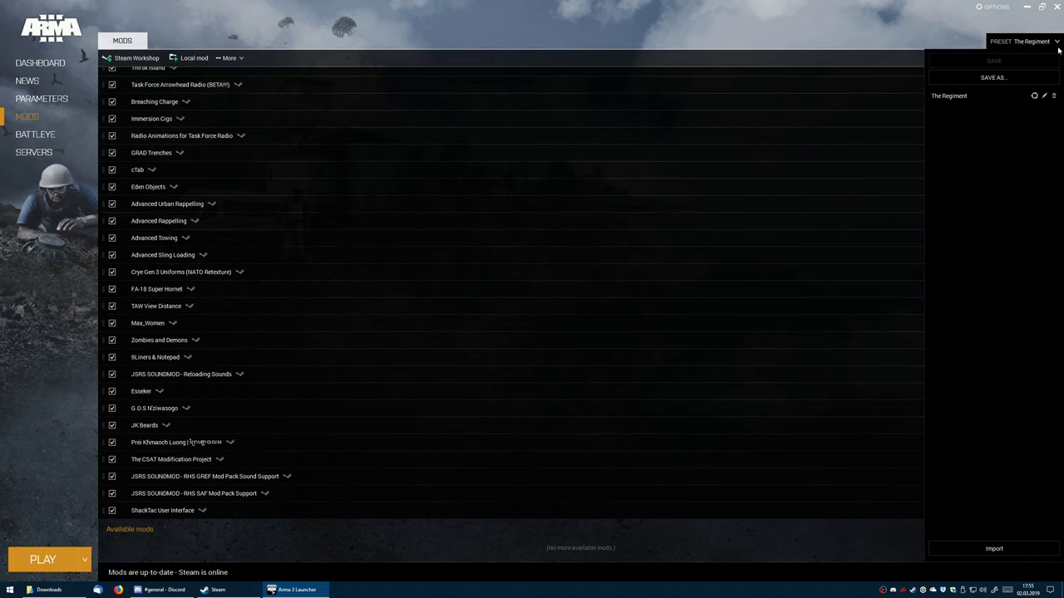
click(1057, 42)
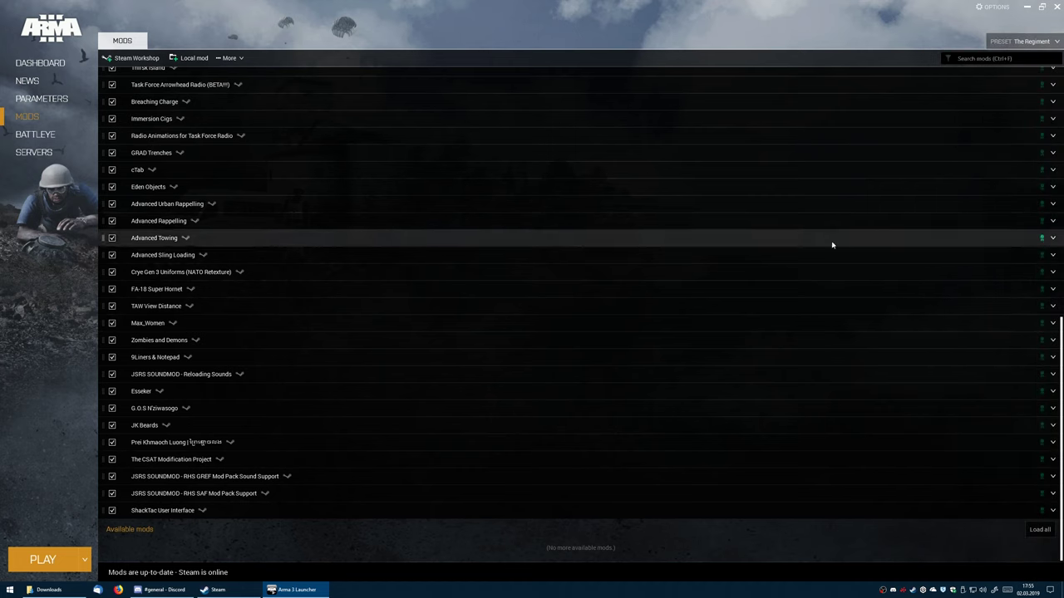
click(84, 562)
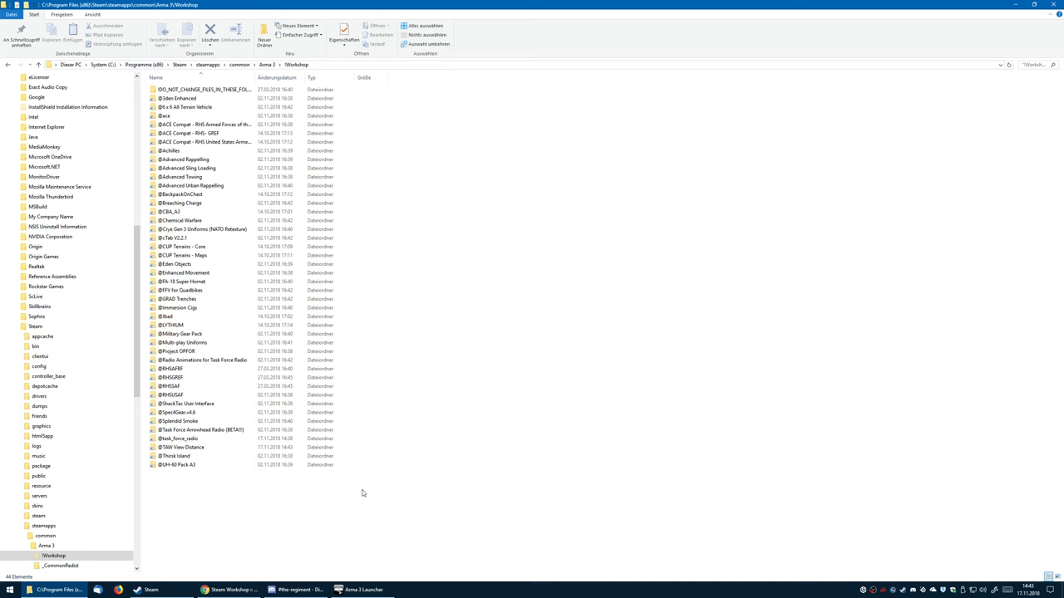
scroll(62, 541, down, 1)
click(48, 516)
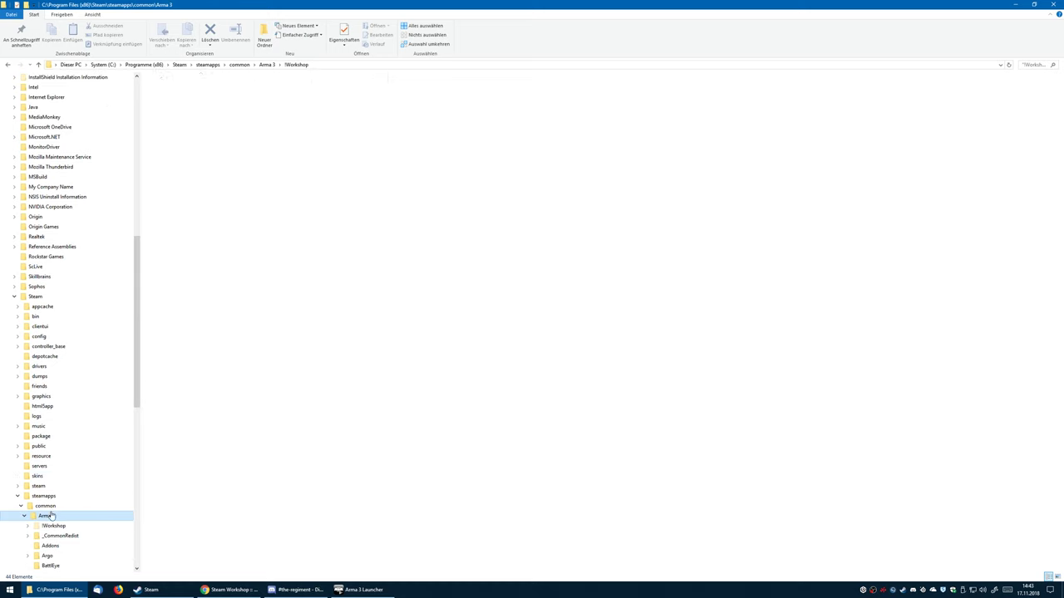
double_click(188, 89)
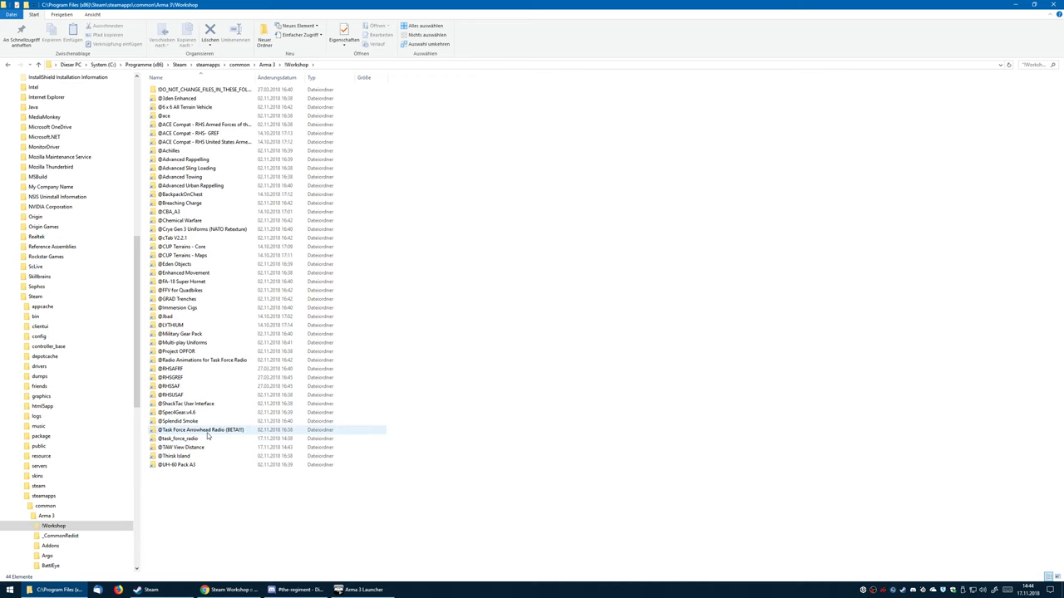
double_click(207, 434)
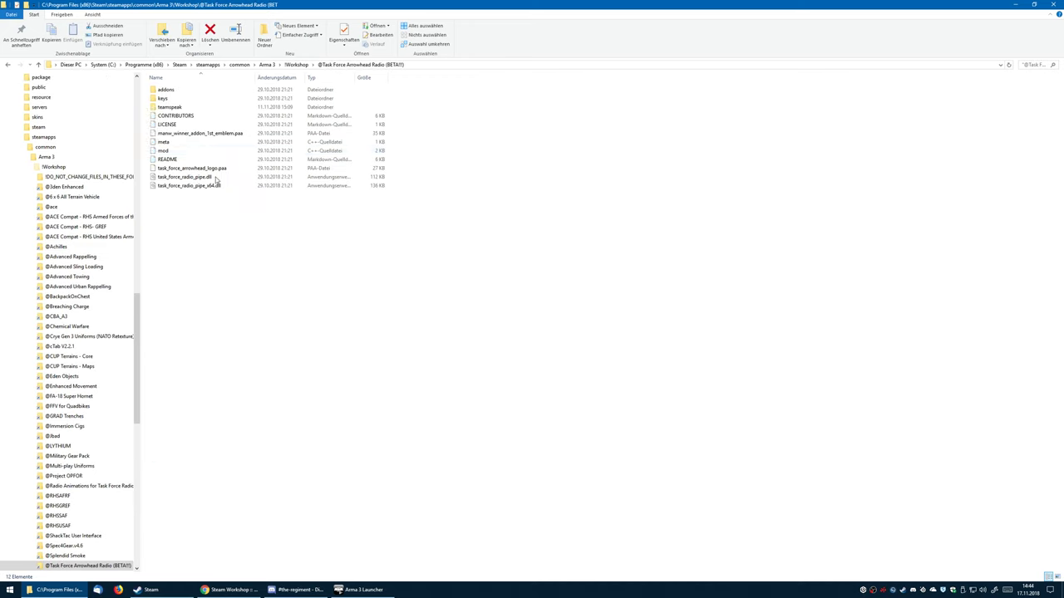
double_click(174, 110)
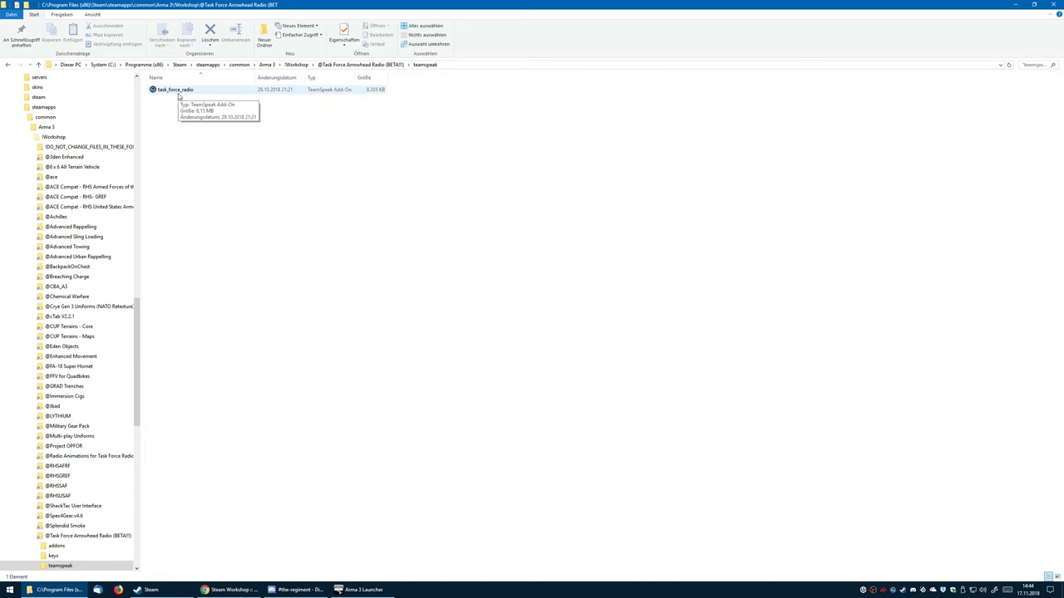
double_click(176, 90)
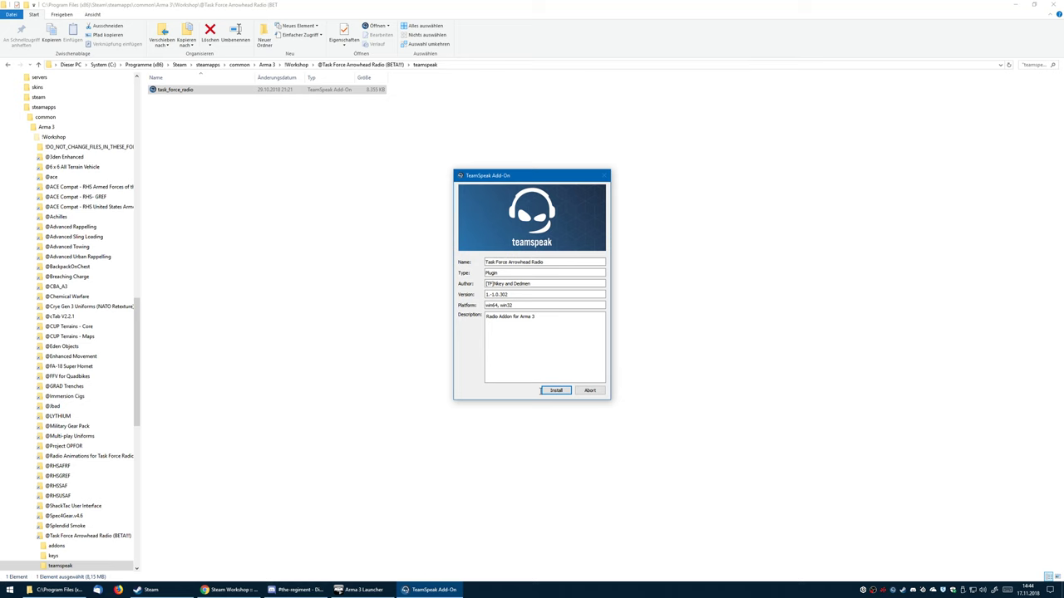
Step: Install the Task Force Arrowhead Radio add-on, trusting and activating it when asked
click(557, 390)
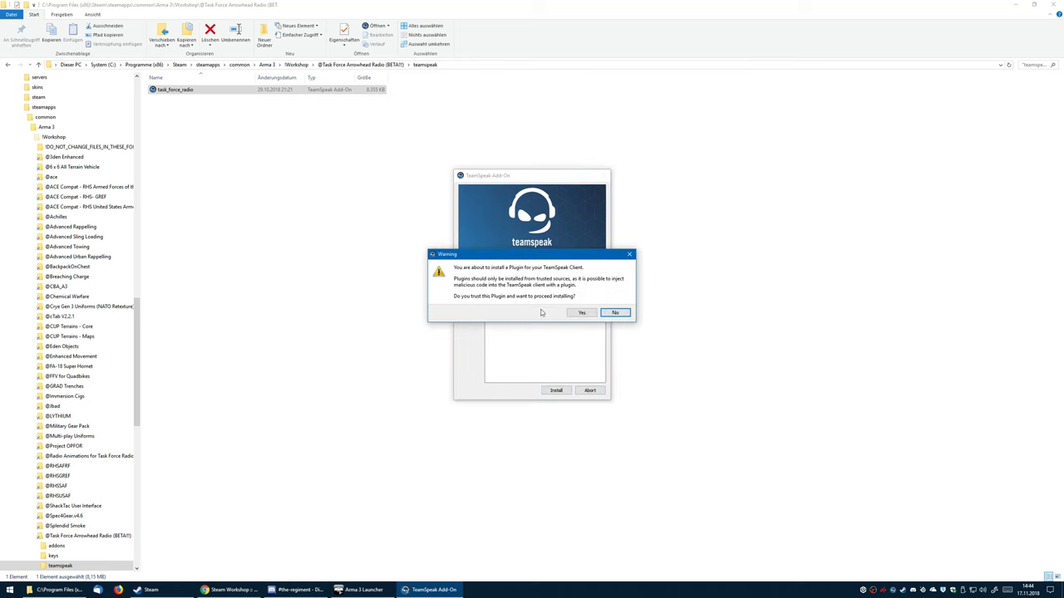
click(585, 314)
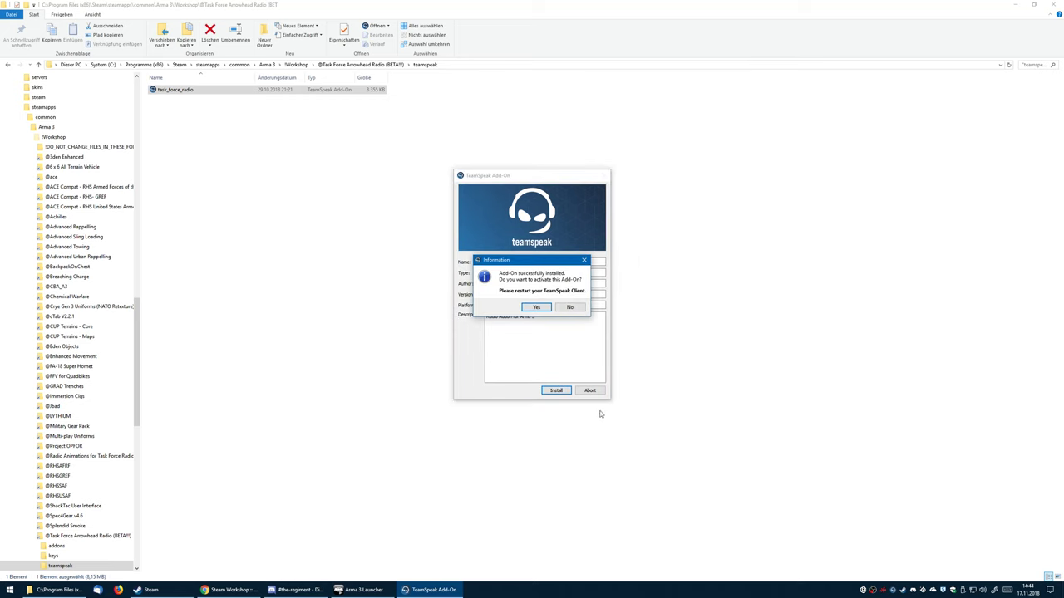
click(547, 310)
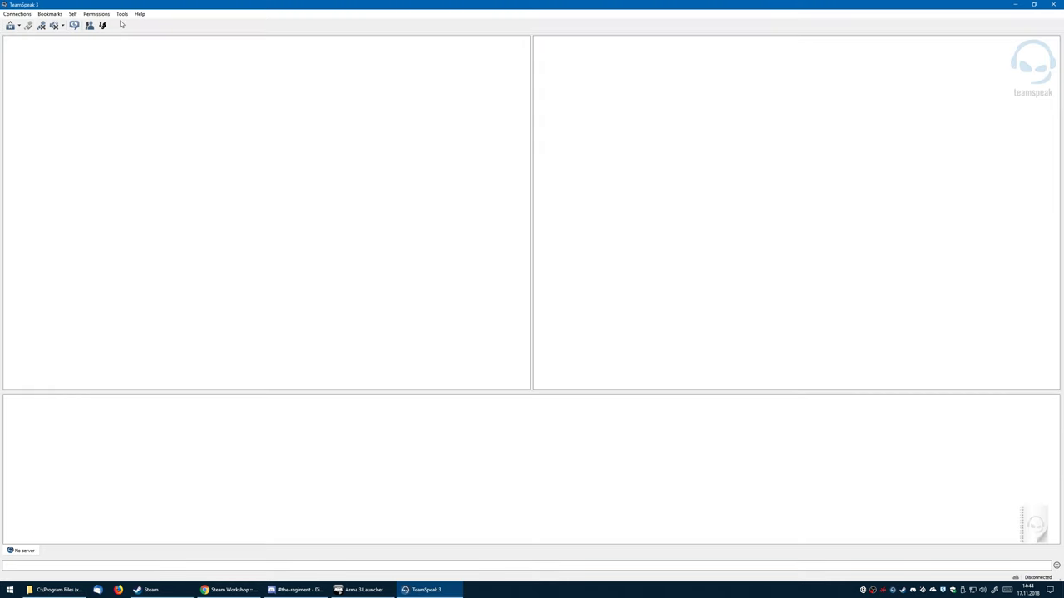
Step: Confirm Task Force Arrowhead Radio is enabled under Tools > Options > Addons
click(123, 15)
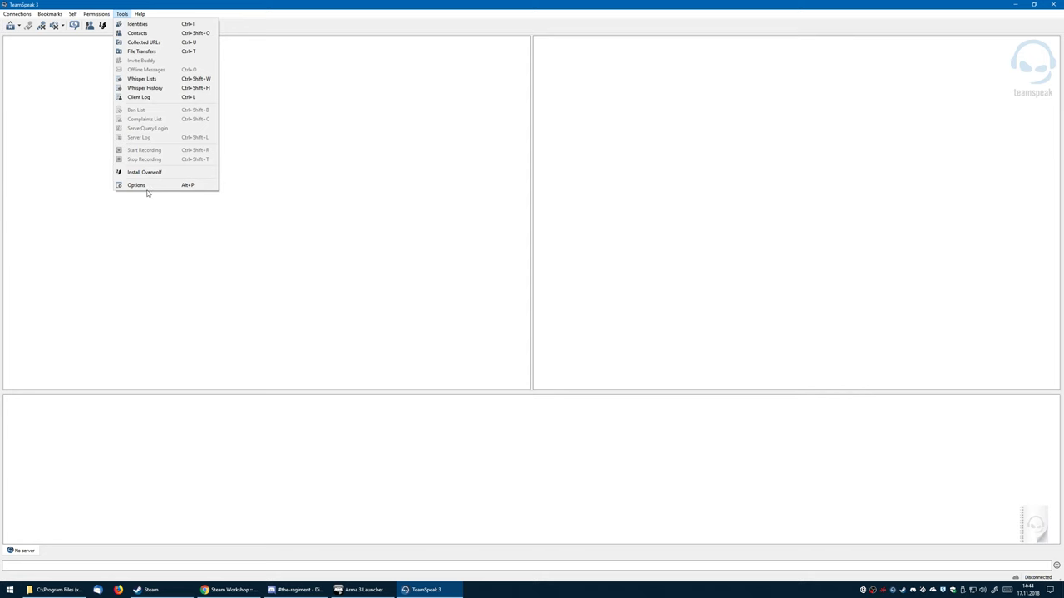
click(150, 189)
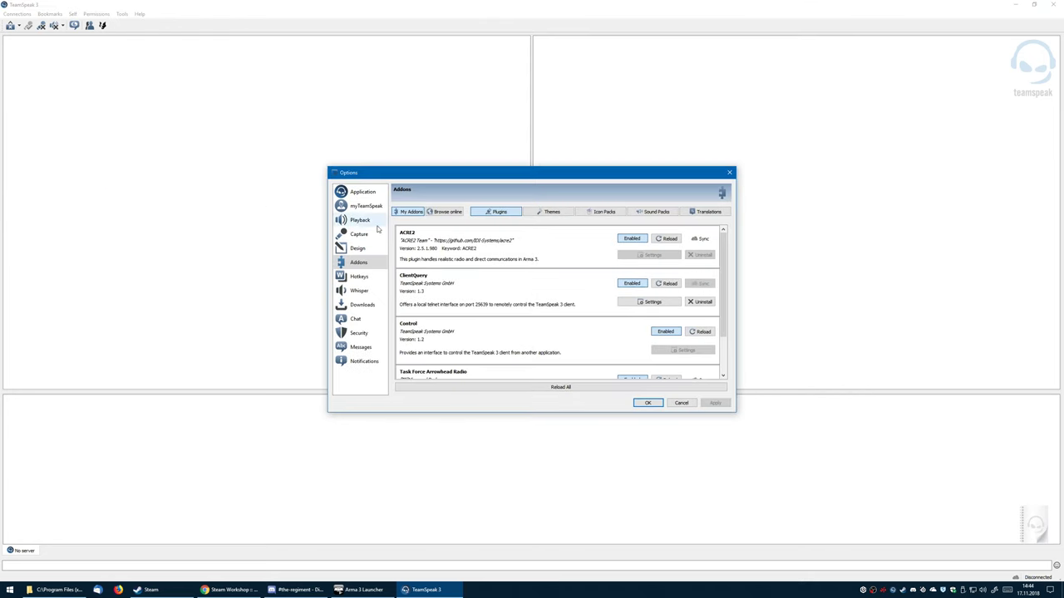
scroll(516, 313, down, 2)
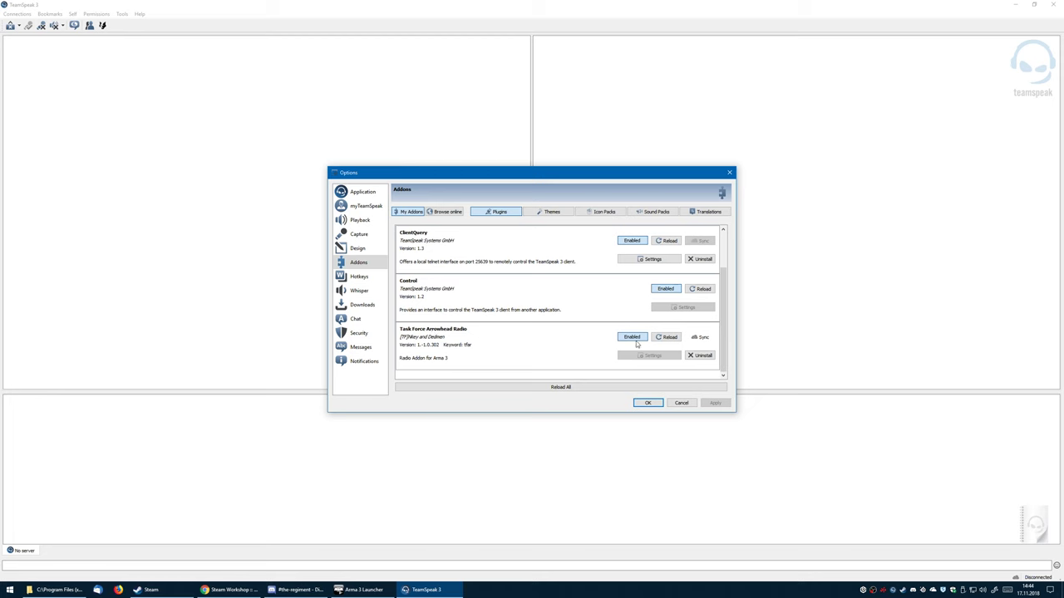
click(648, 403)
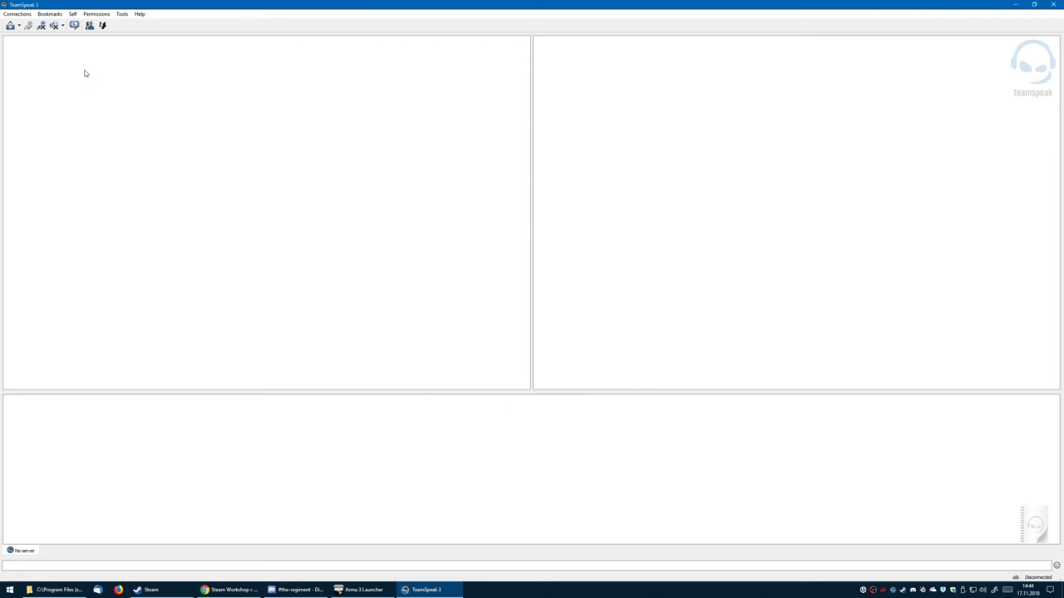
Step: Check The Regiment entry in Manage Bookmarks, then connect to it from Bookmarks
click(49, 14)
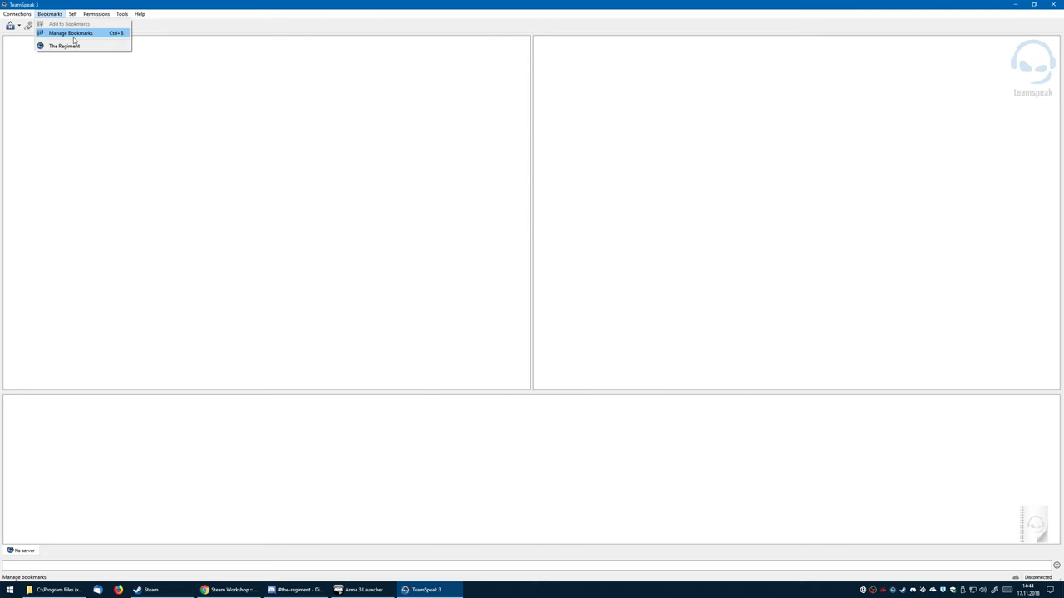
click(71, 32)
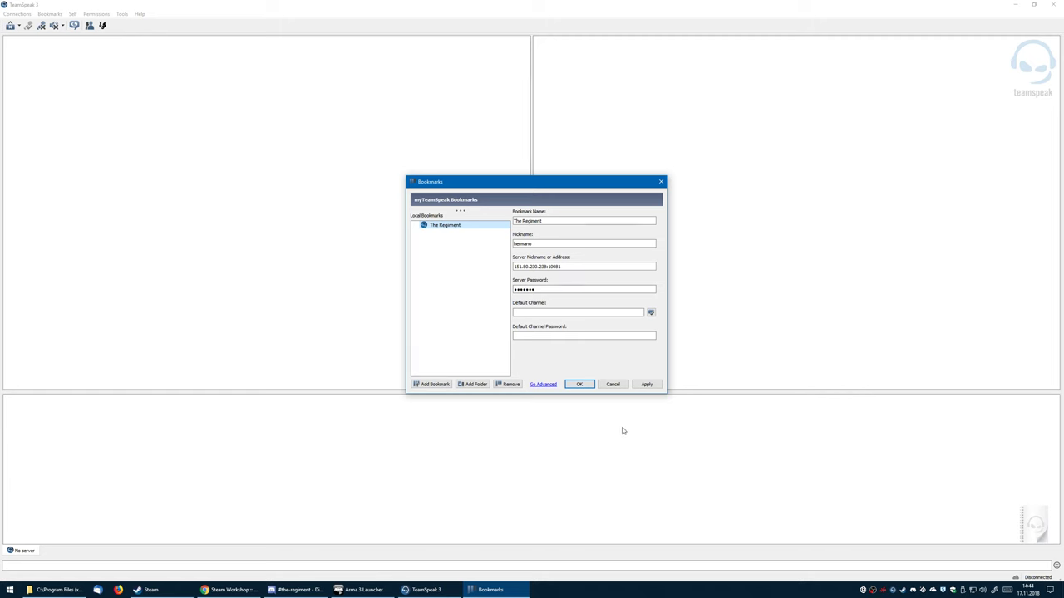
click(579, 384)
click(50, 14)
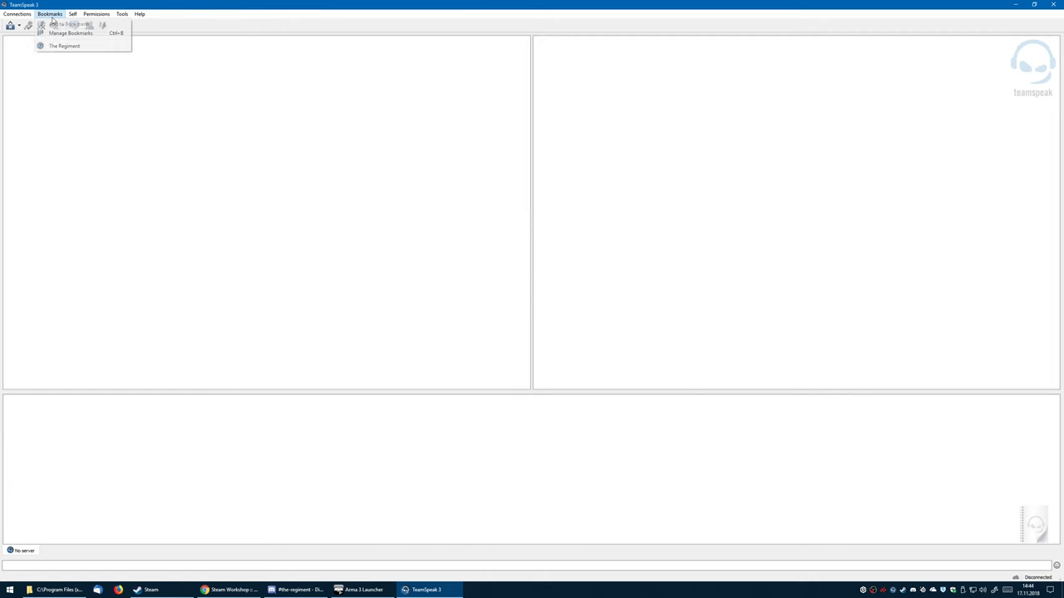
click(73, 46)
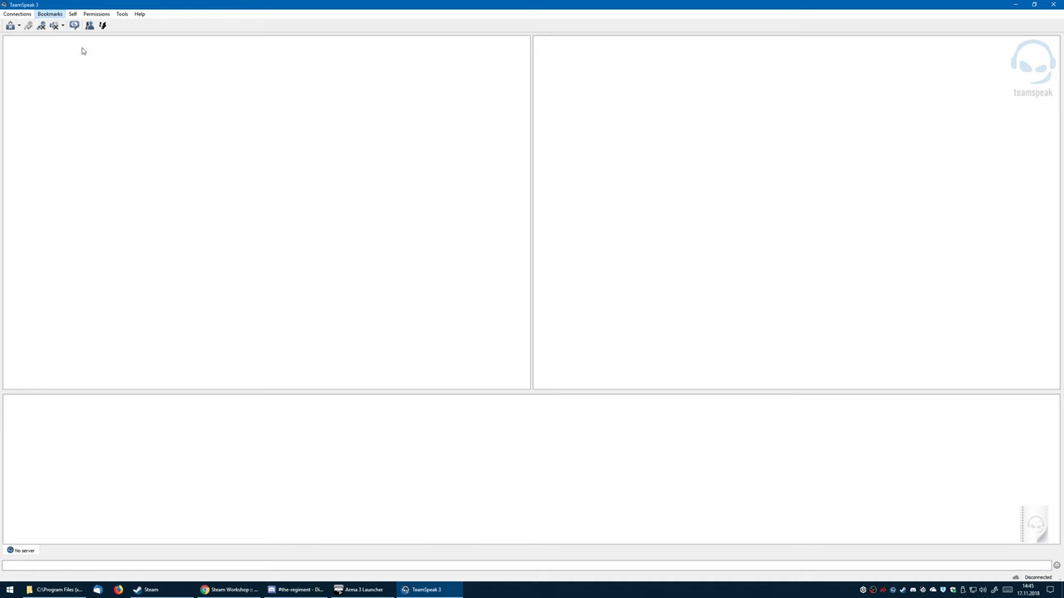
Step: Back in the launcher, collapse the Thirsk Island mod details and review The Regiment mod list
key(alt+Tab)
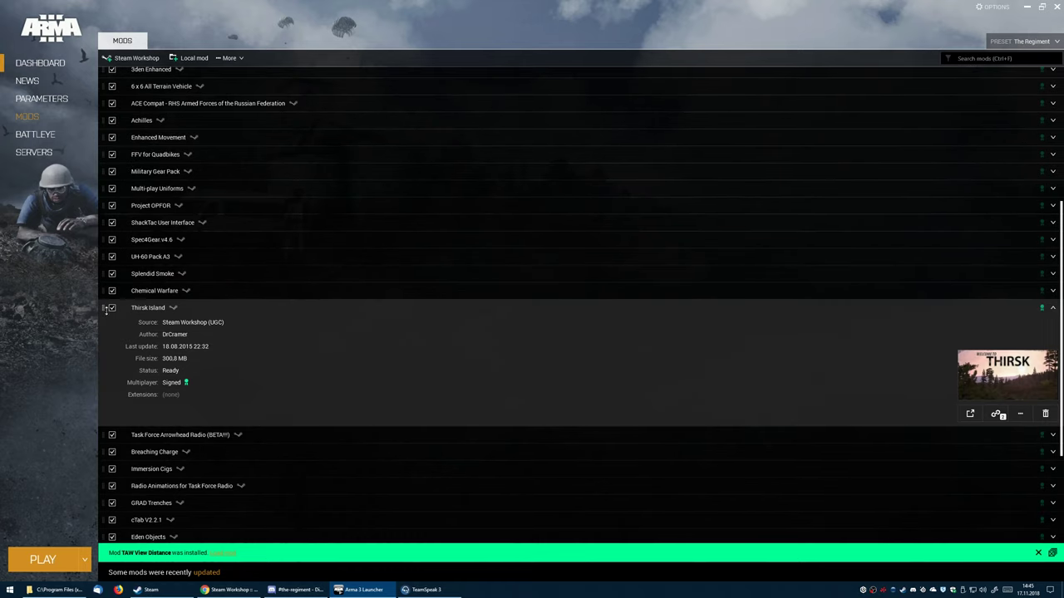
click(106, 308)
scroll(423, 257, down, 1)
scroll(340, 318, up, 3)
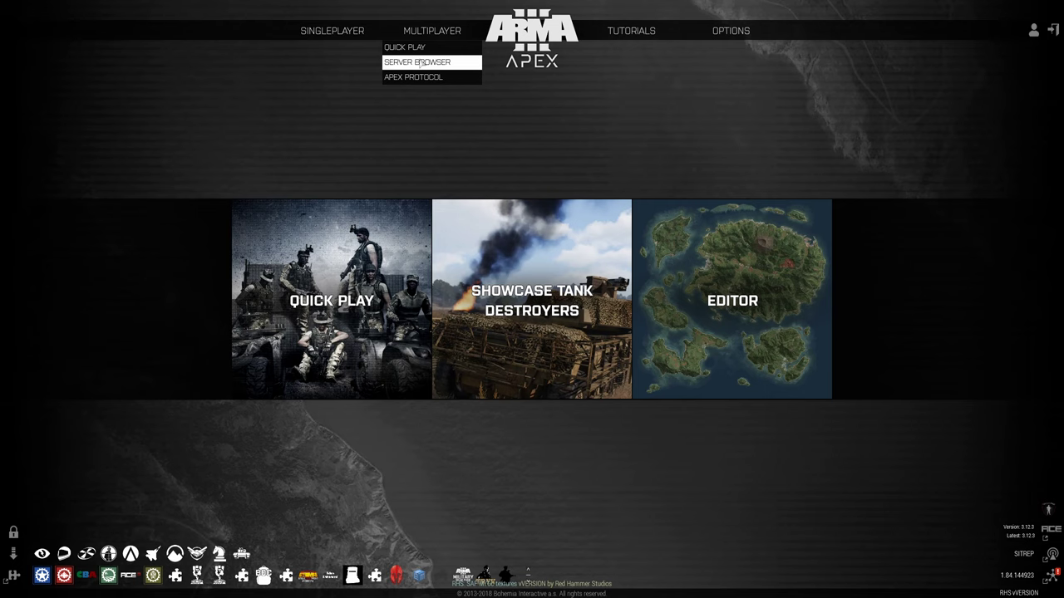
Step: Direct-connect to The Regiment server and claim the first Door Kicker slot in Alpha 1-1
click(421, 62)
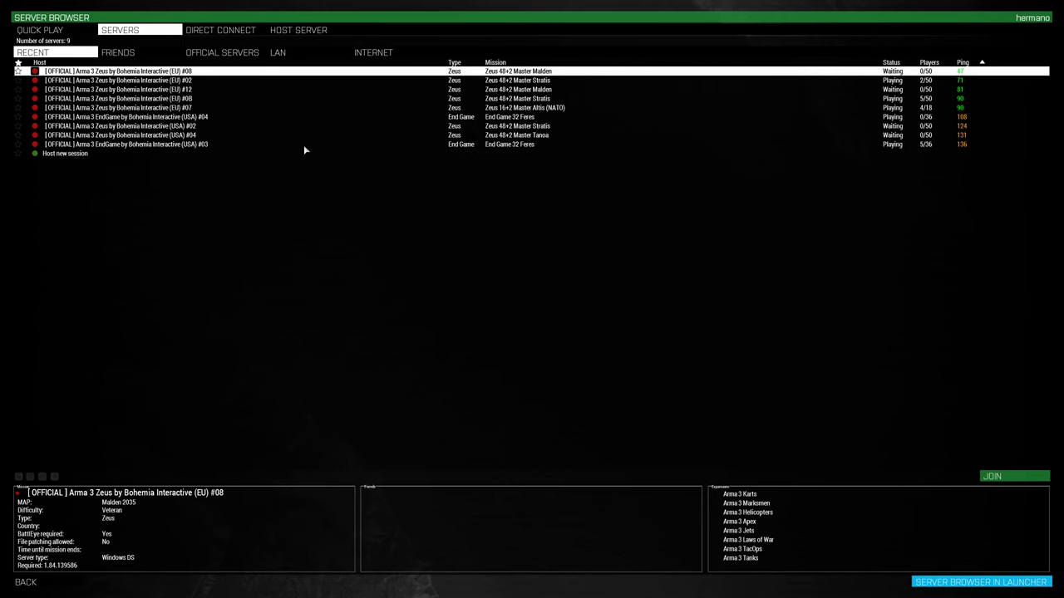
click(206, 31)
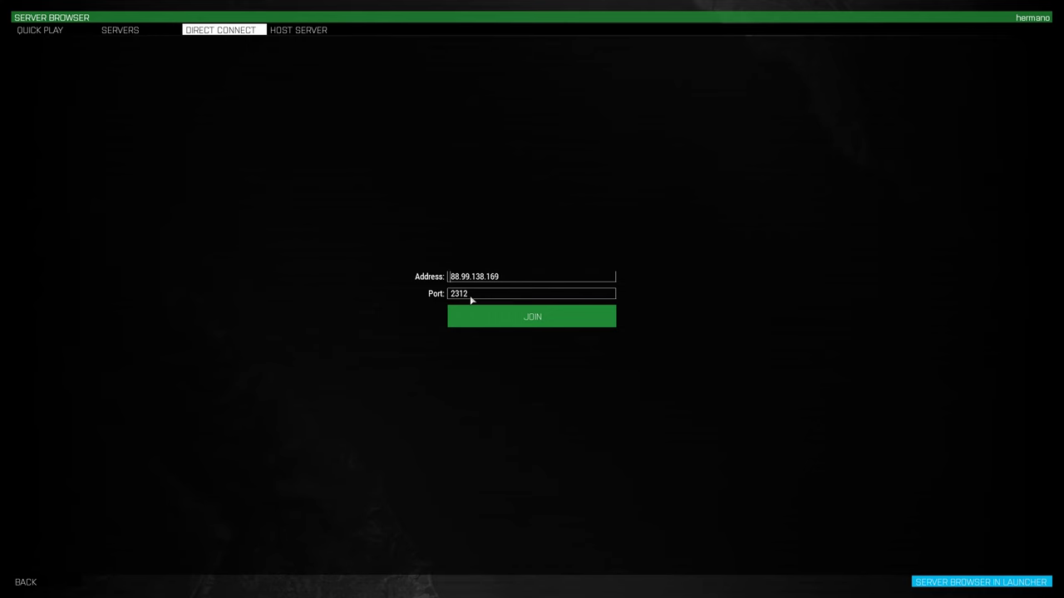
click(536, 324)
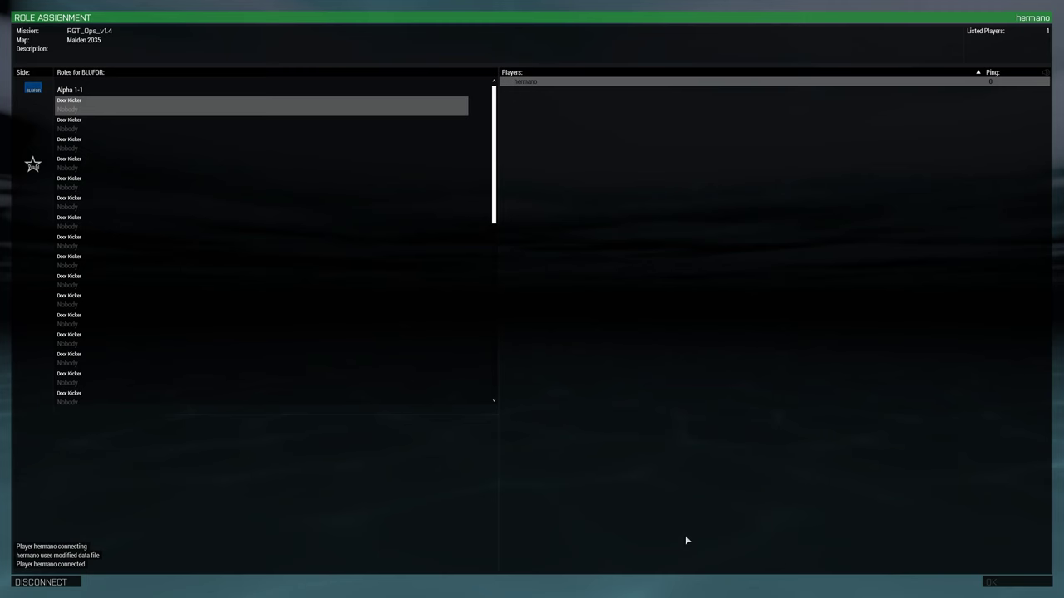
click(144, 115)
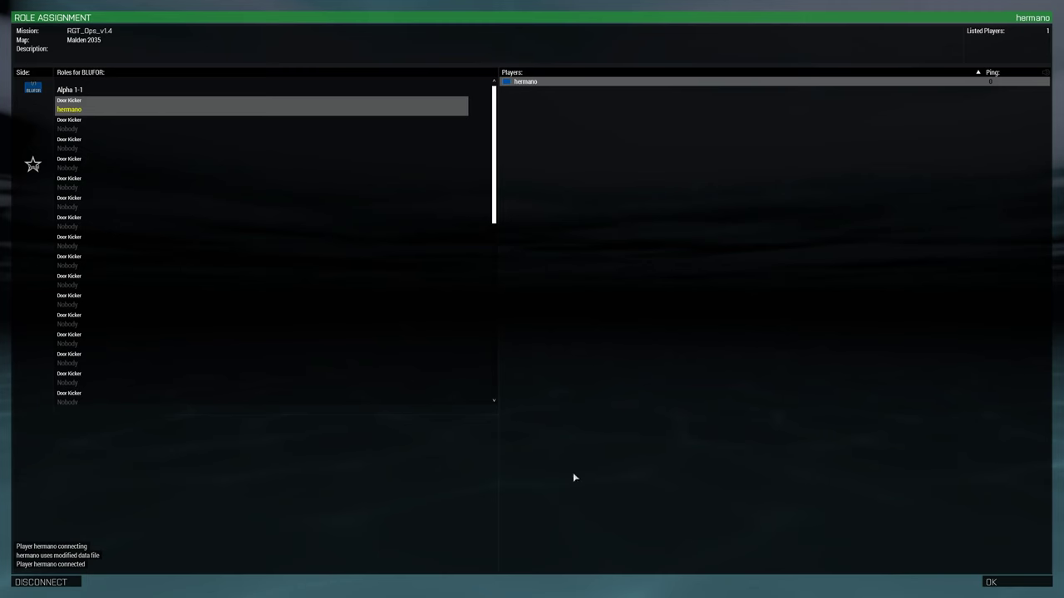
Step: Load into the Malden mission, confirm the handheld radio reads 40.6, and transmit a test
click(993, 582)
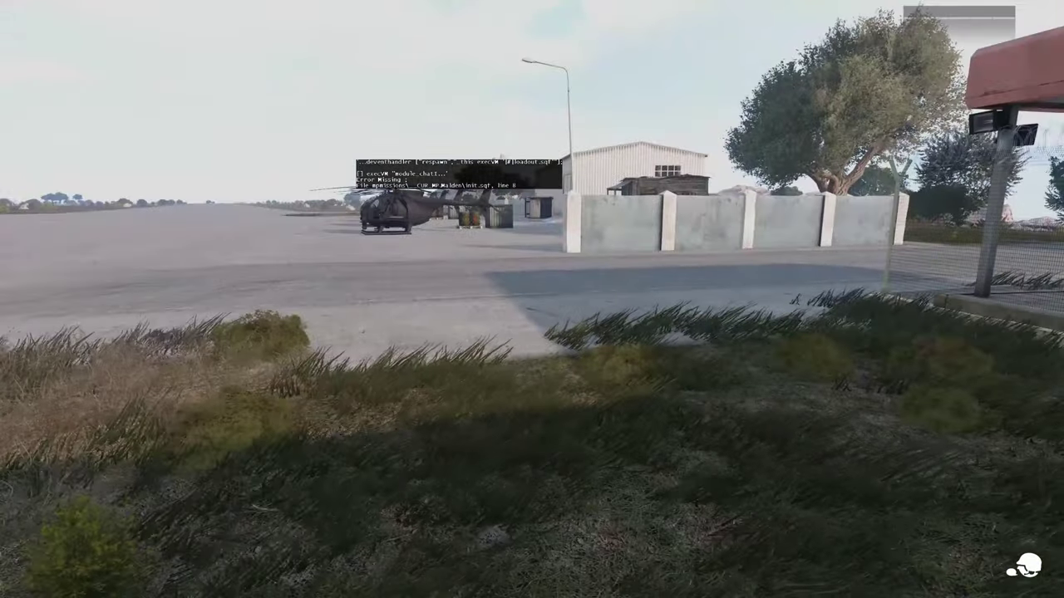
key(ctrl+p)
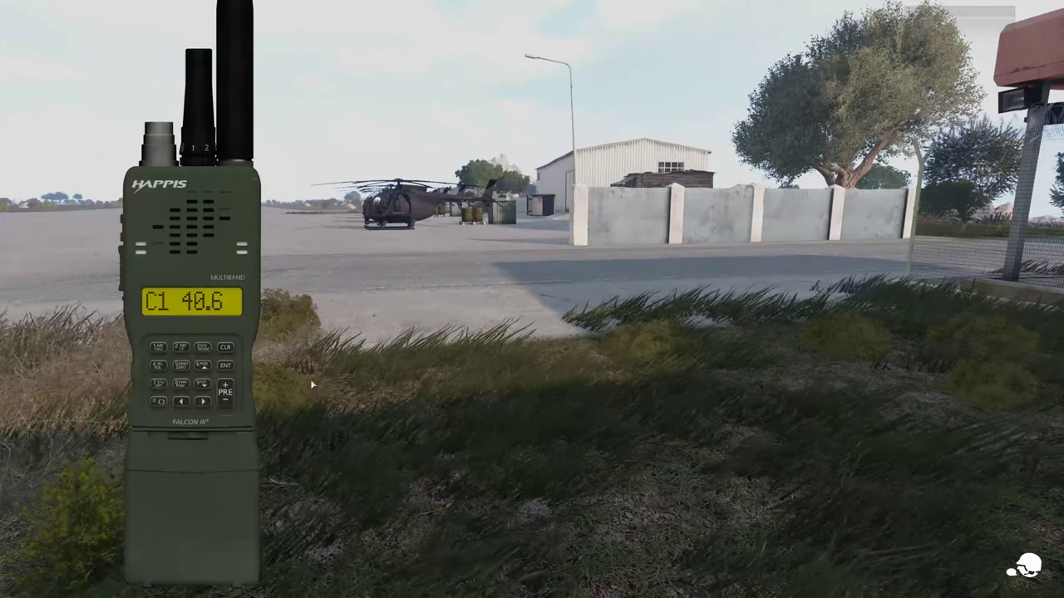
key(Escape)
key(Caps_Lock)
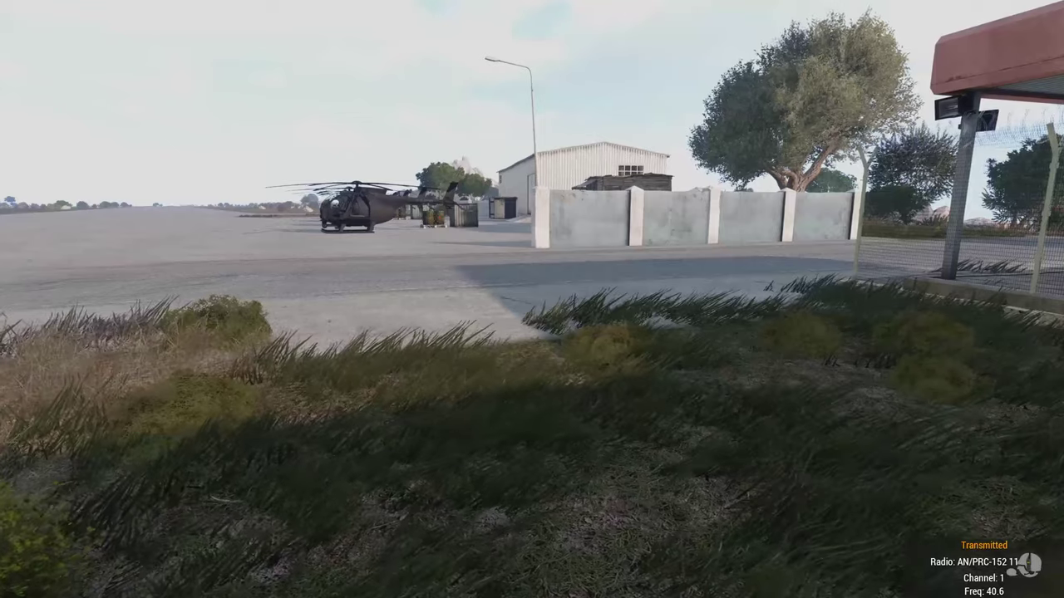
key(alt+Tab)
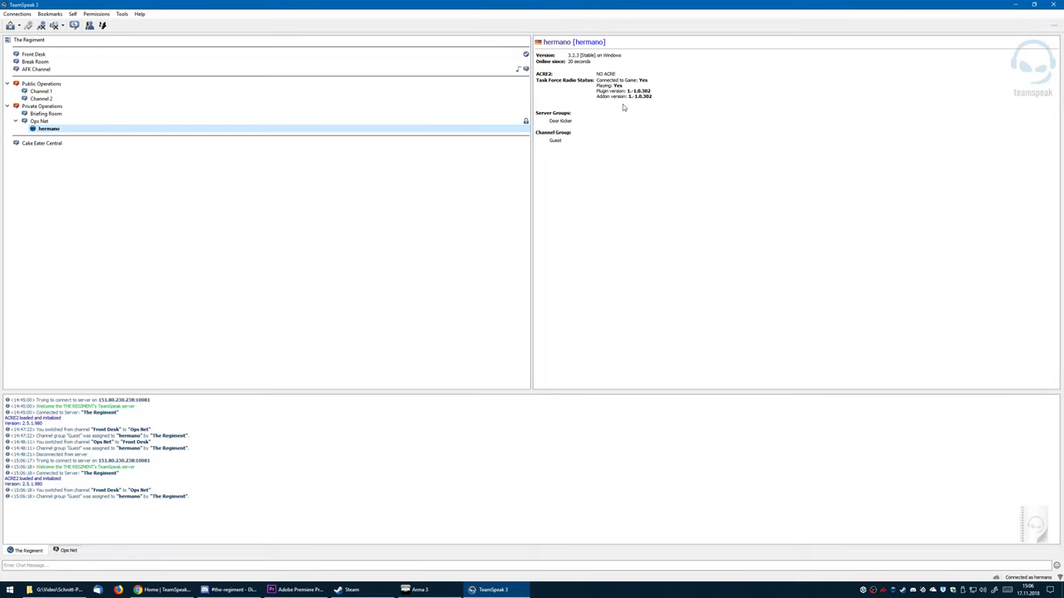